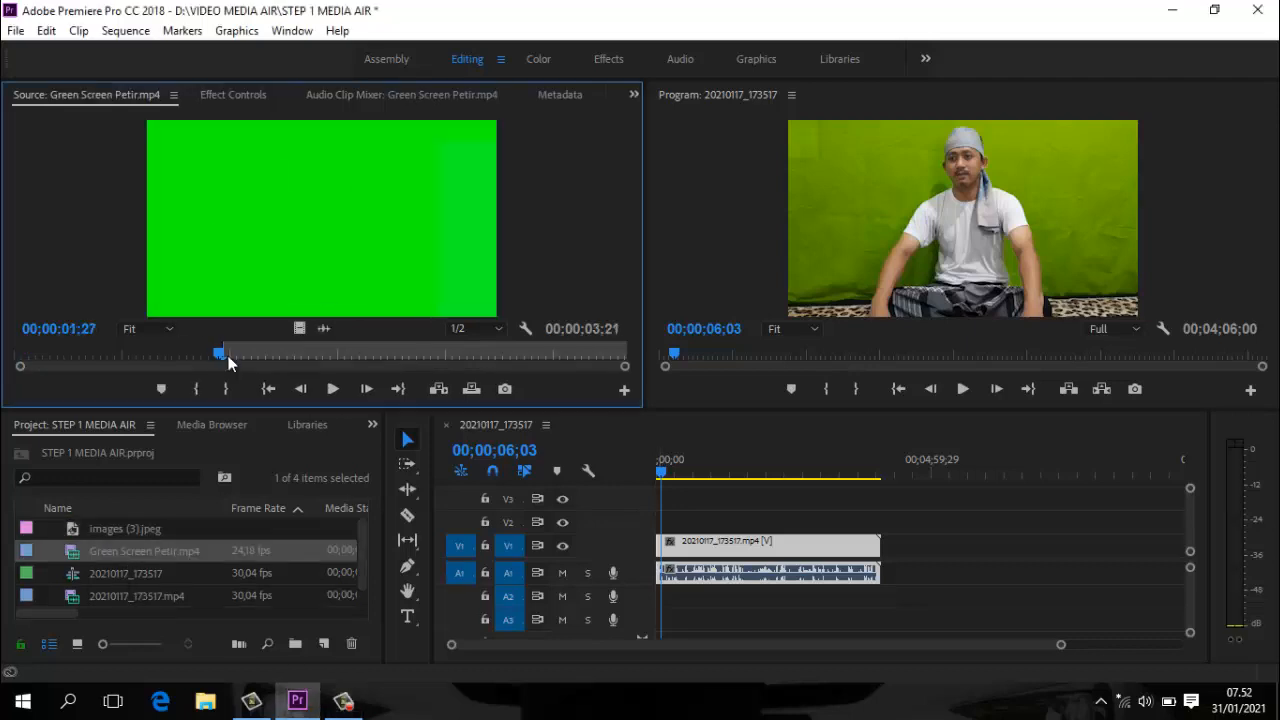
- Scale the images (3).jpeg background to 200 and extend it on V1 beneath the full length of the video clip
drag(228, 355, 234, 355)
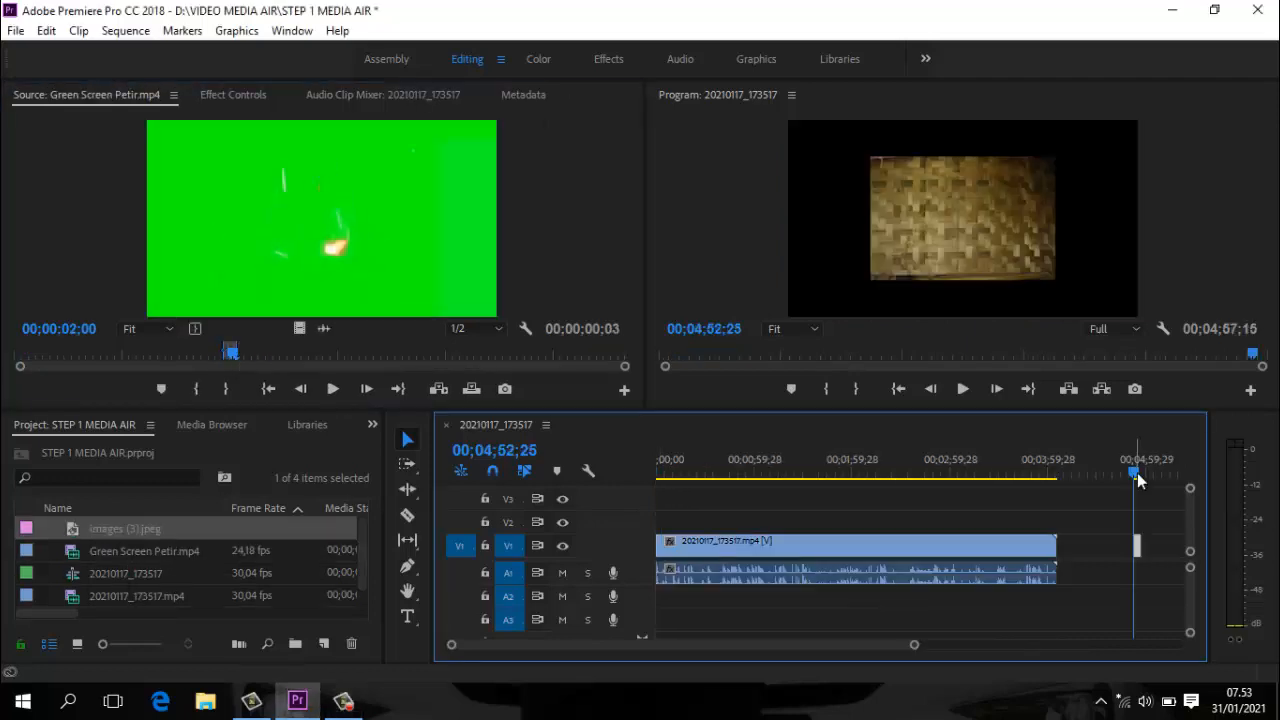
drag(1140, 478, 1143, 476)
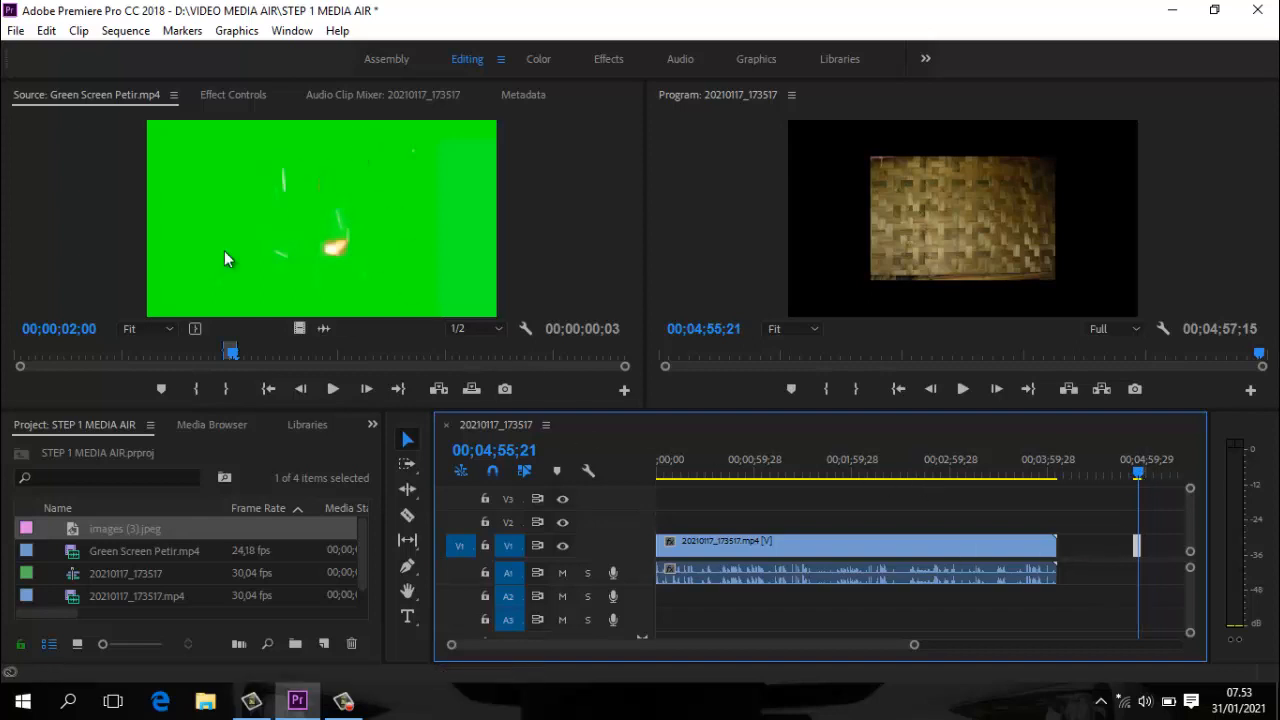
click(222, 91)
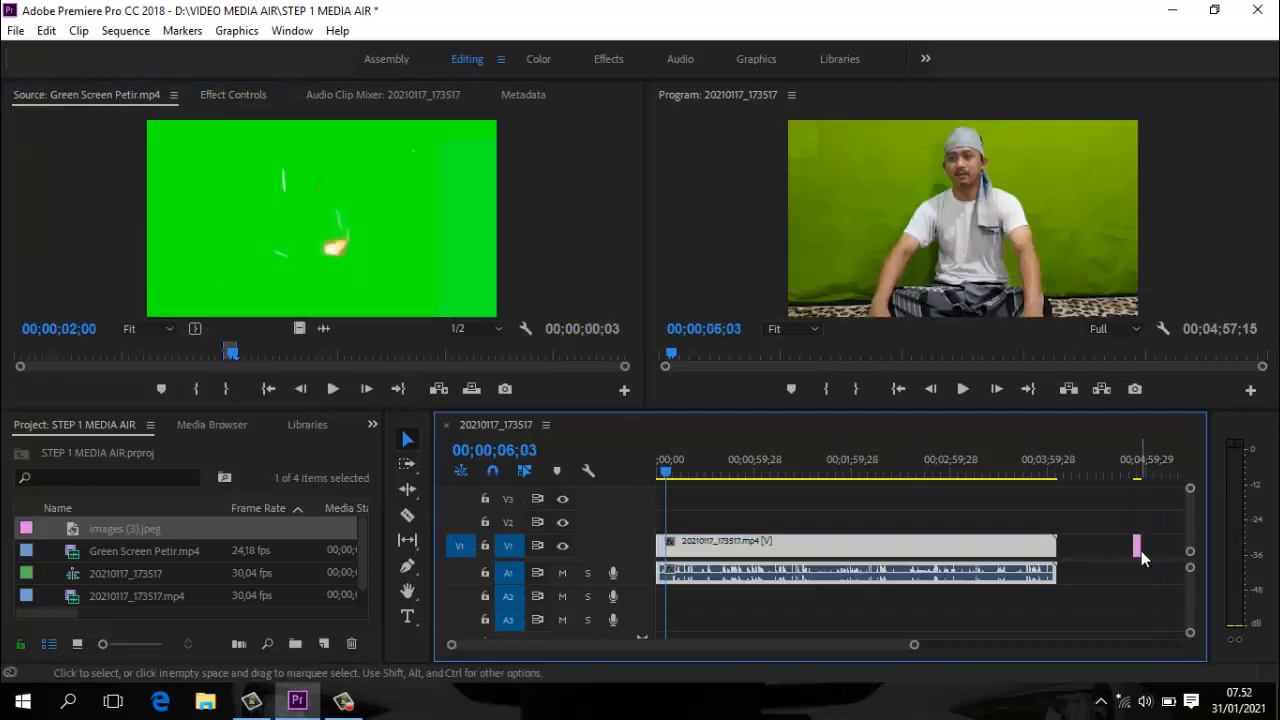
click(1136, 545)
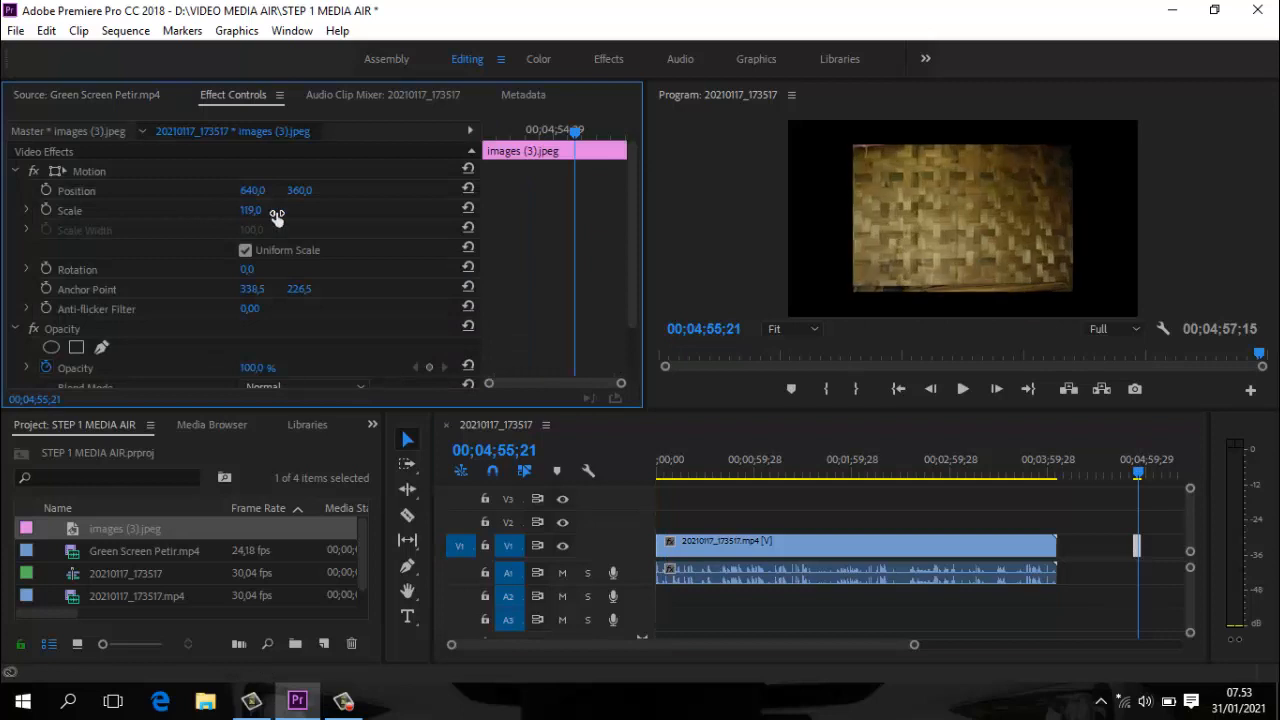
drag(322, 218, 343, 214)
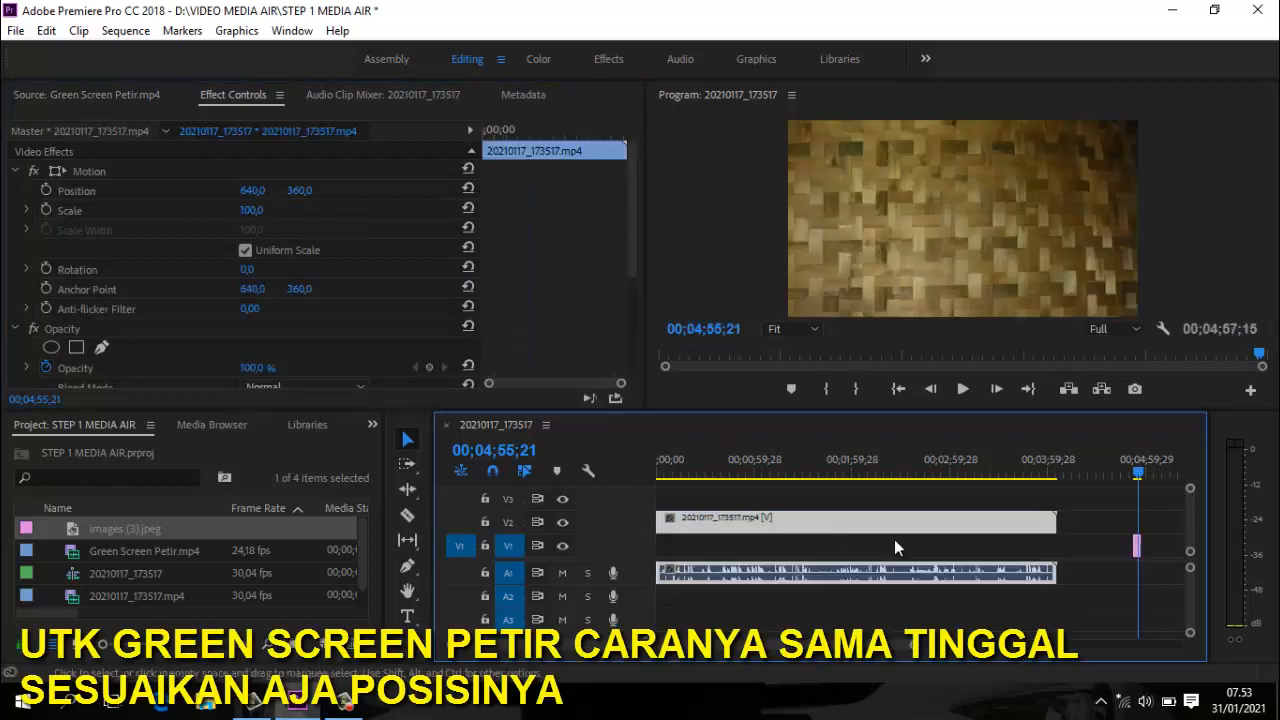
drag(1137, 546, 1056, 545)
key(Home)
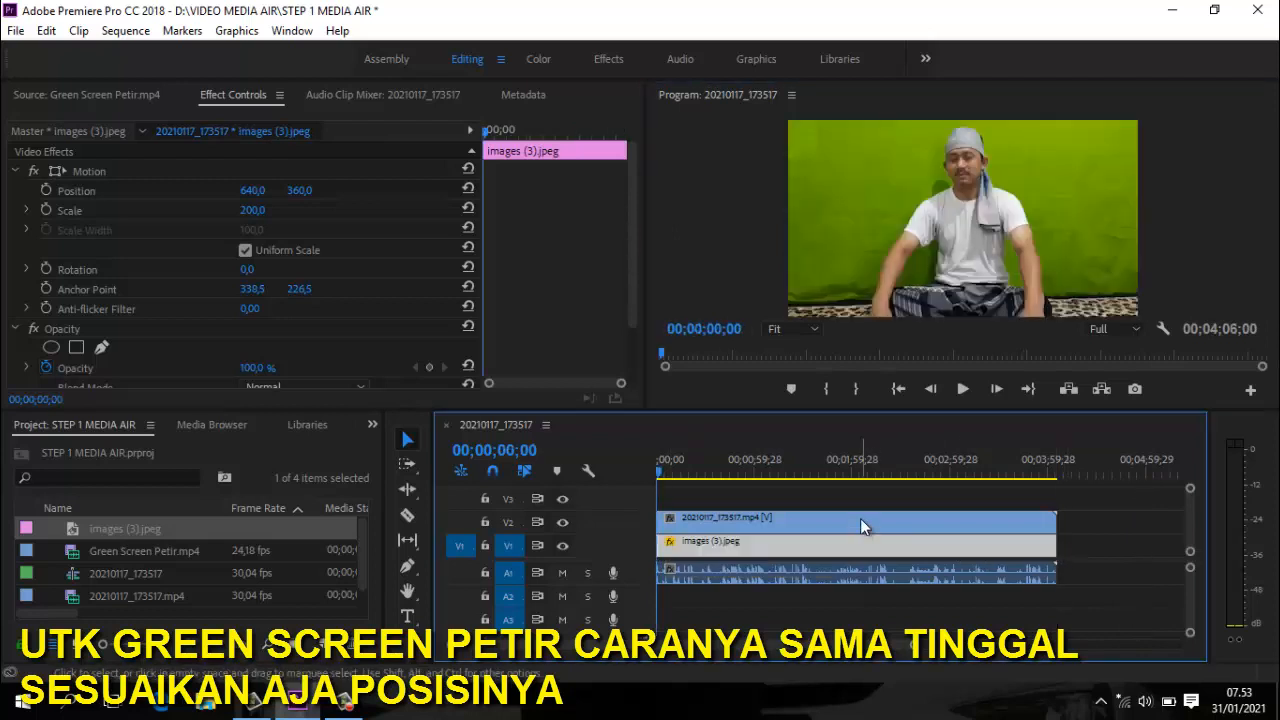
- Find the Ultra Key effect and apply it to the 20210117_173517.mp4 clip on V2
click(860, 518)
click(372, 425)
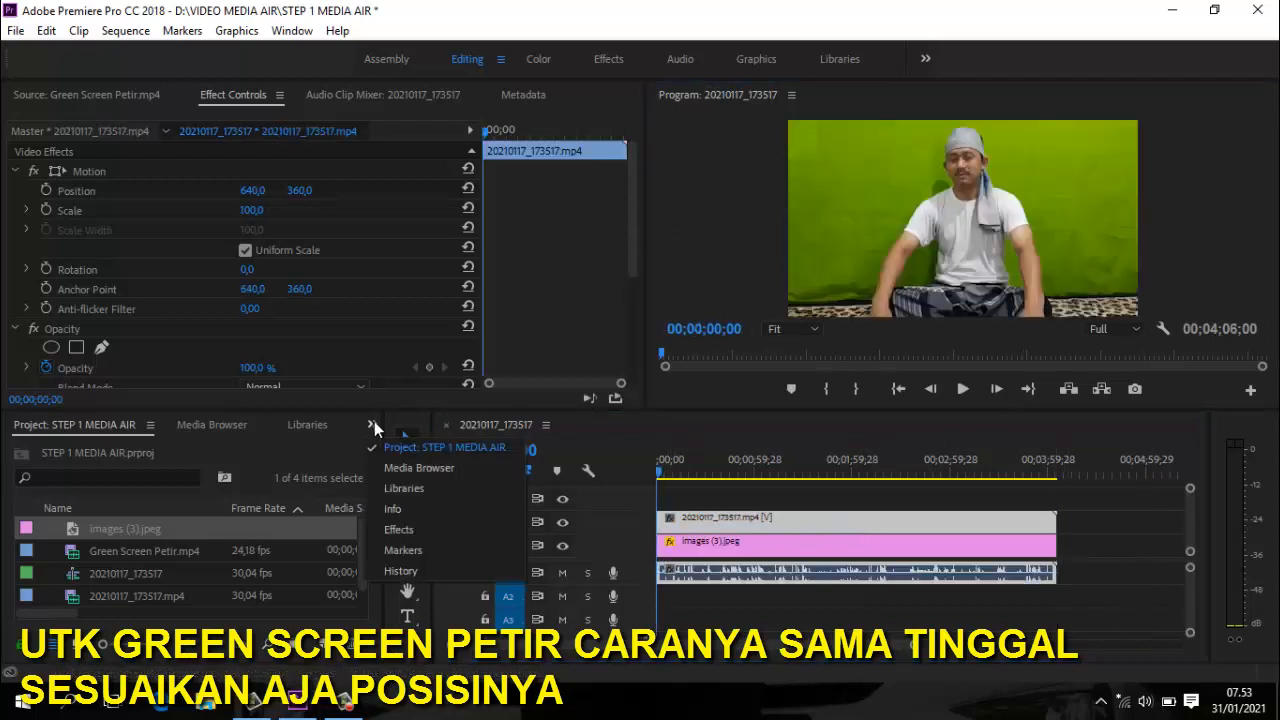
click(398, 529)
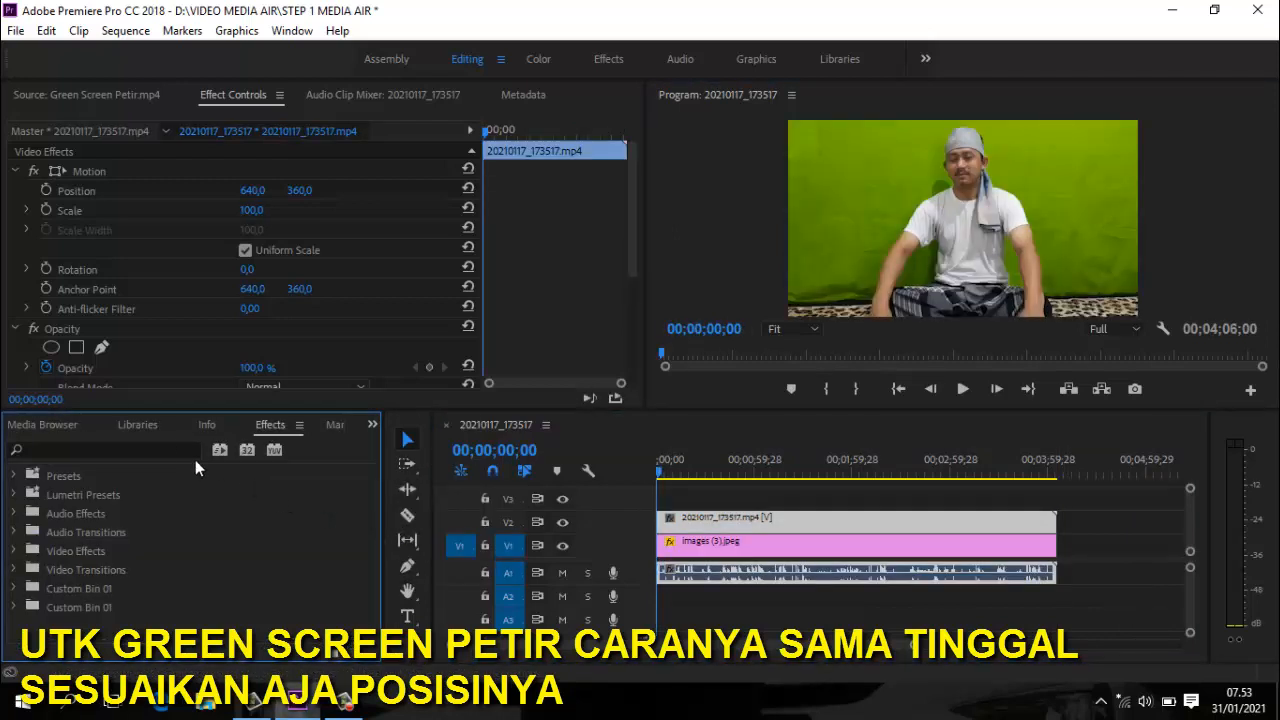
click(192, 450)
text(ultr)
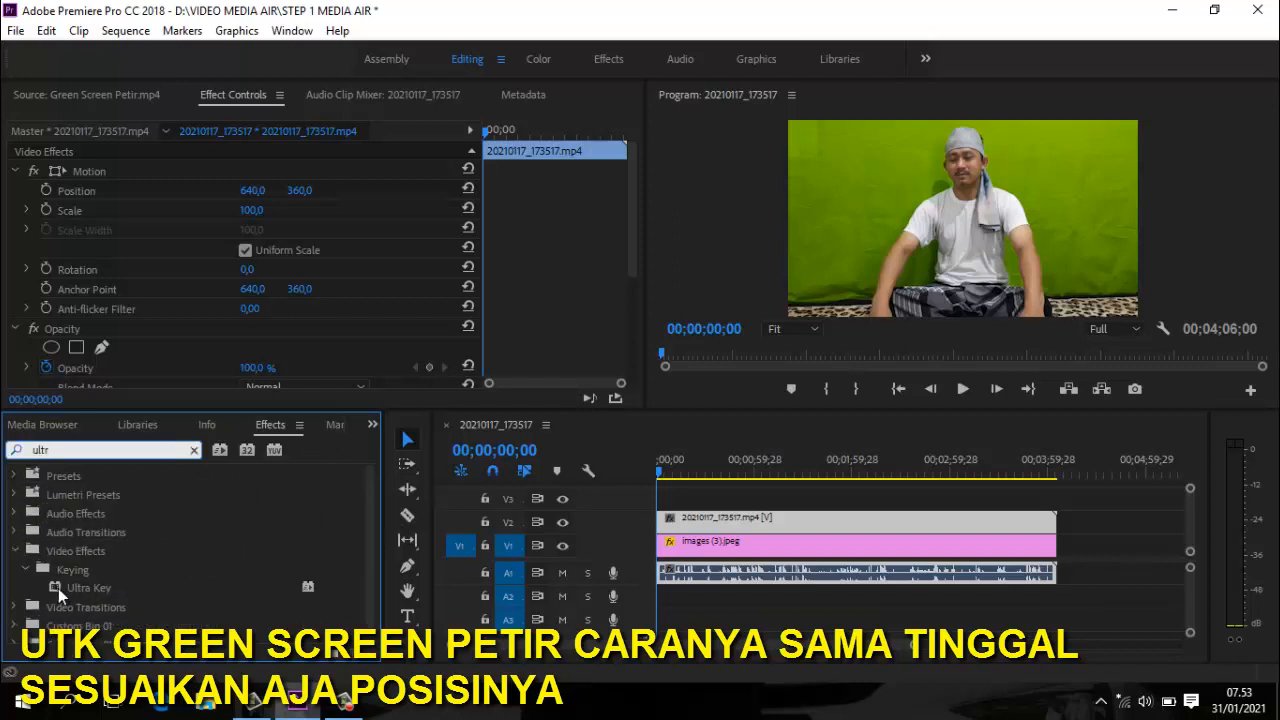
drag(55, 588, 758, 520)
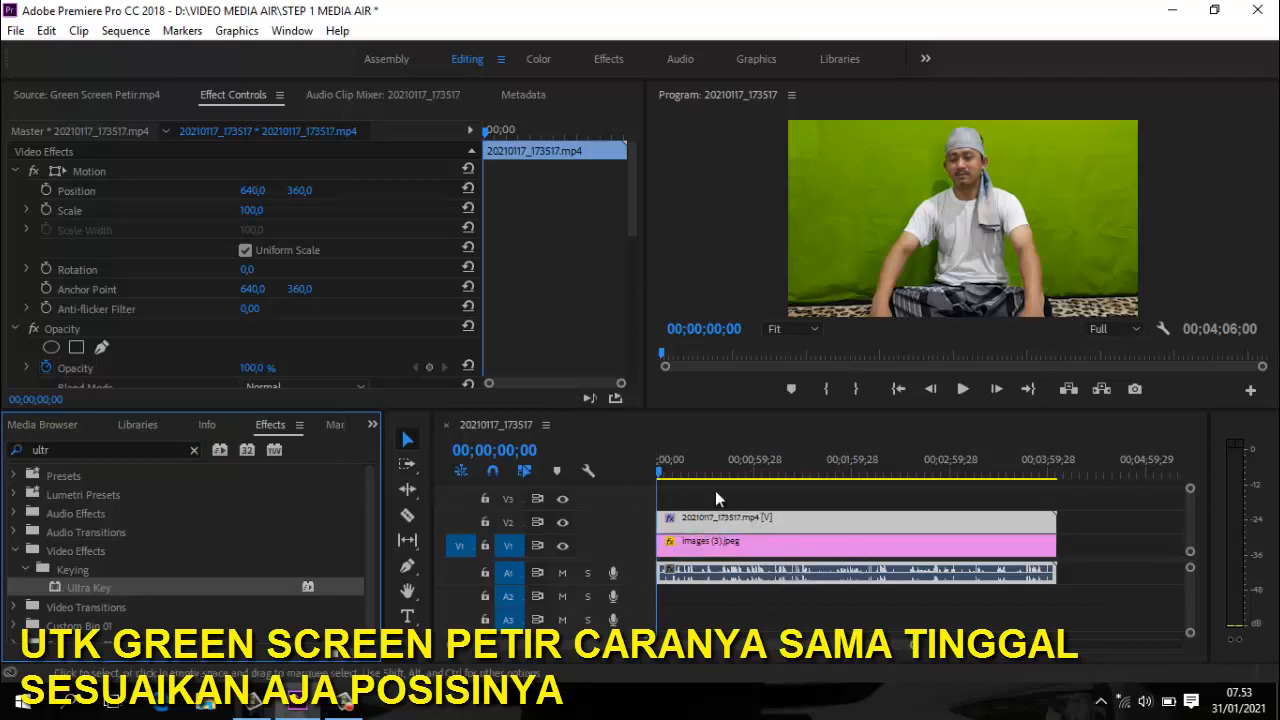
- Sample the green backdrop beside the man as the Ultra Key's Key Color
drag(633, 222, 375, 343)
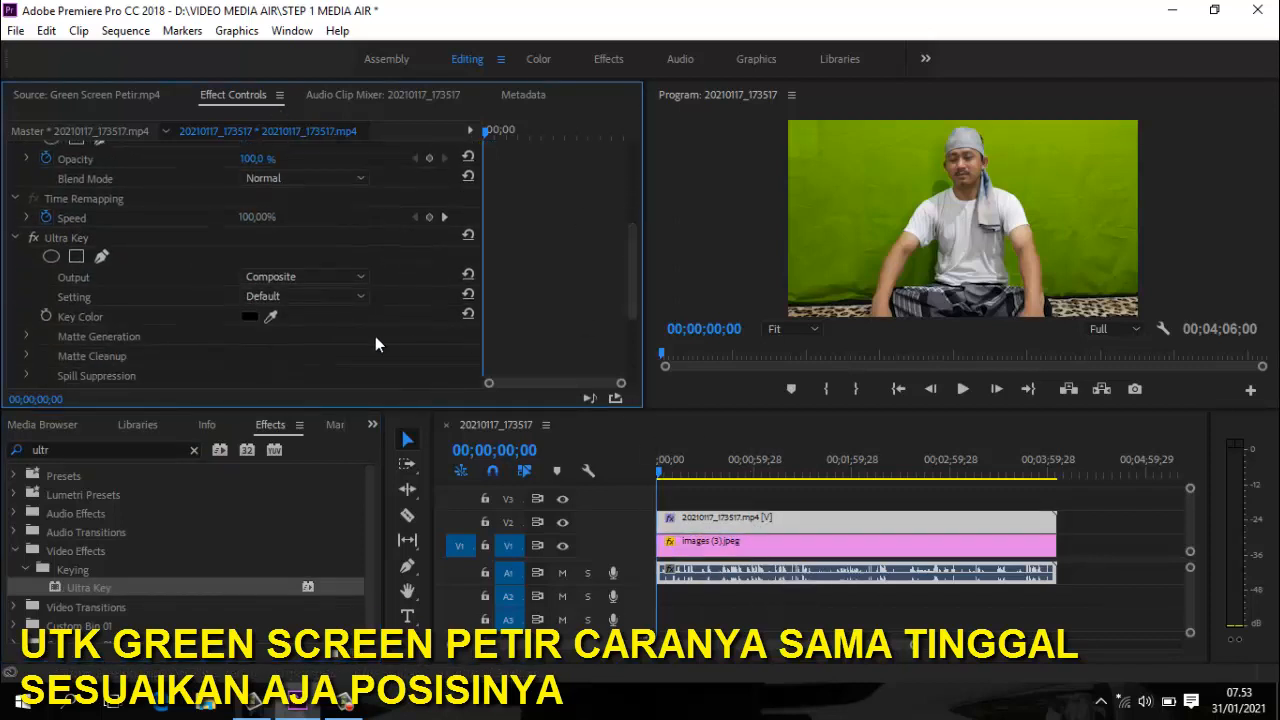
click(271, 315)
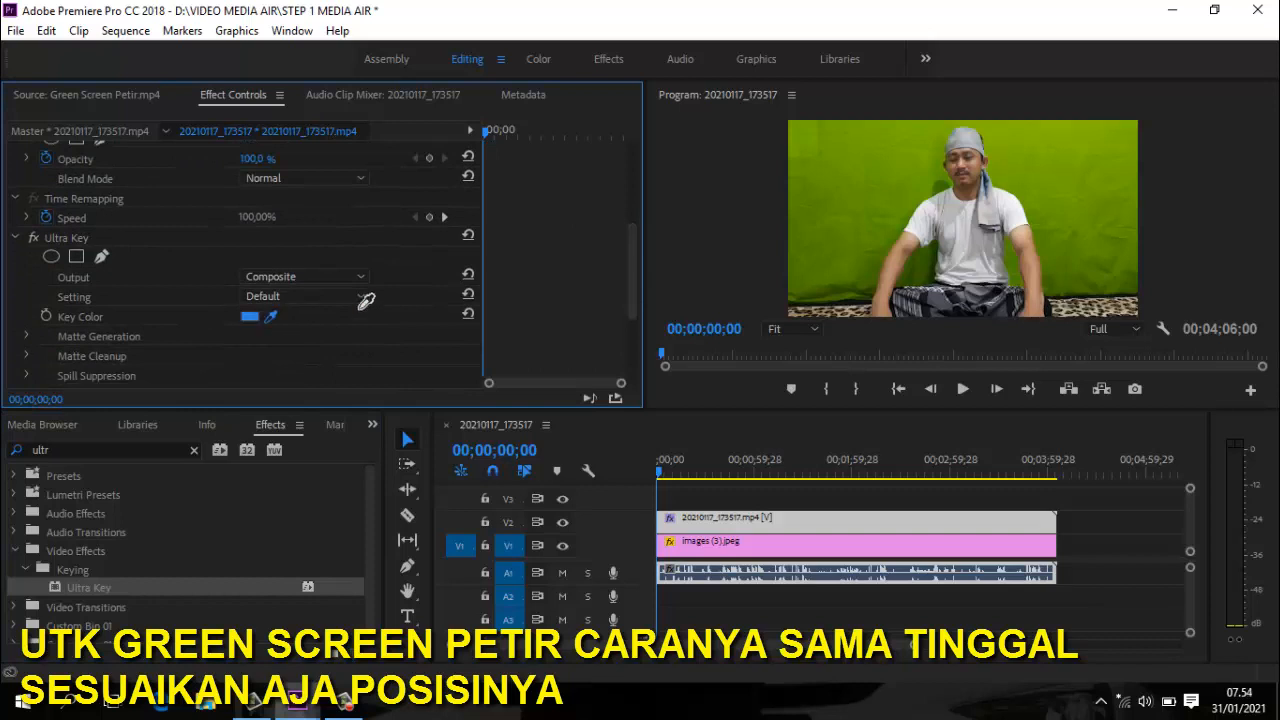
click(854, 203)
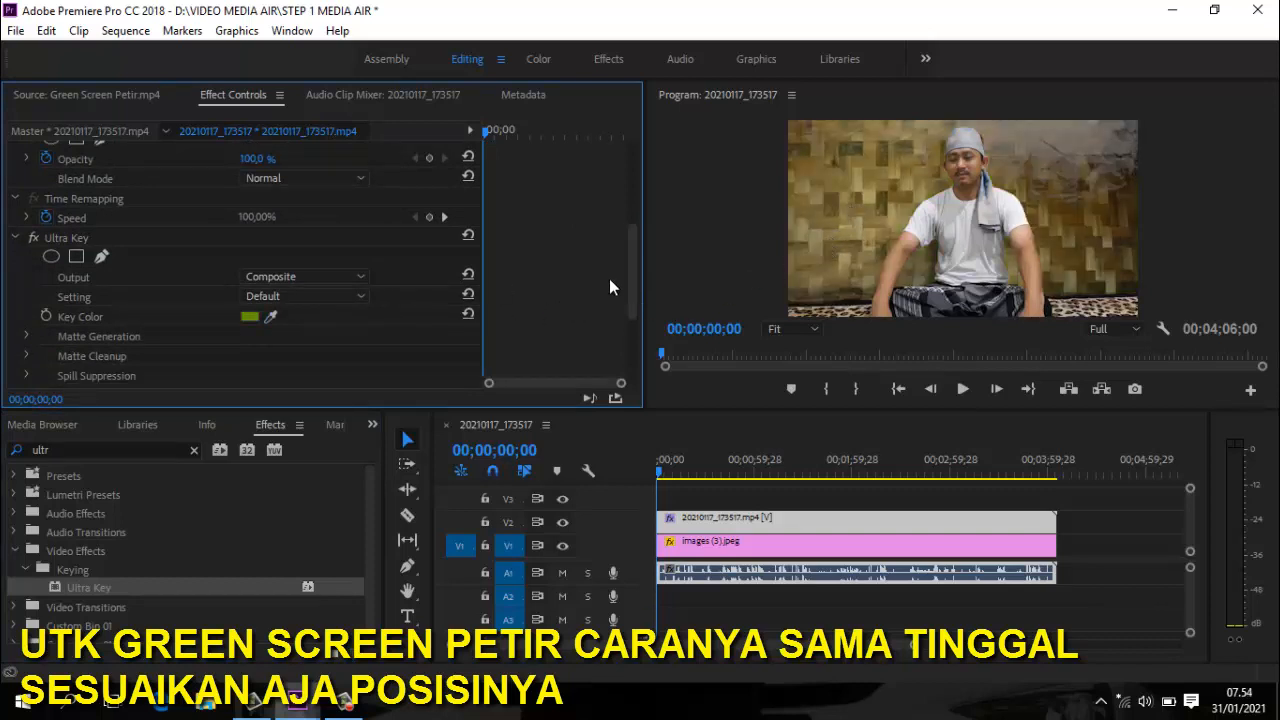
- Set the Ultra Key's Matte Generation to Highlight 1, Shadow 56 and Pedestal 33
drag(633, 275, 609, 309)
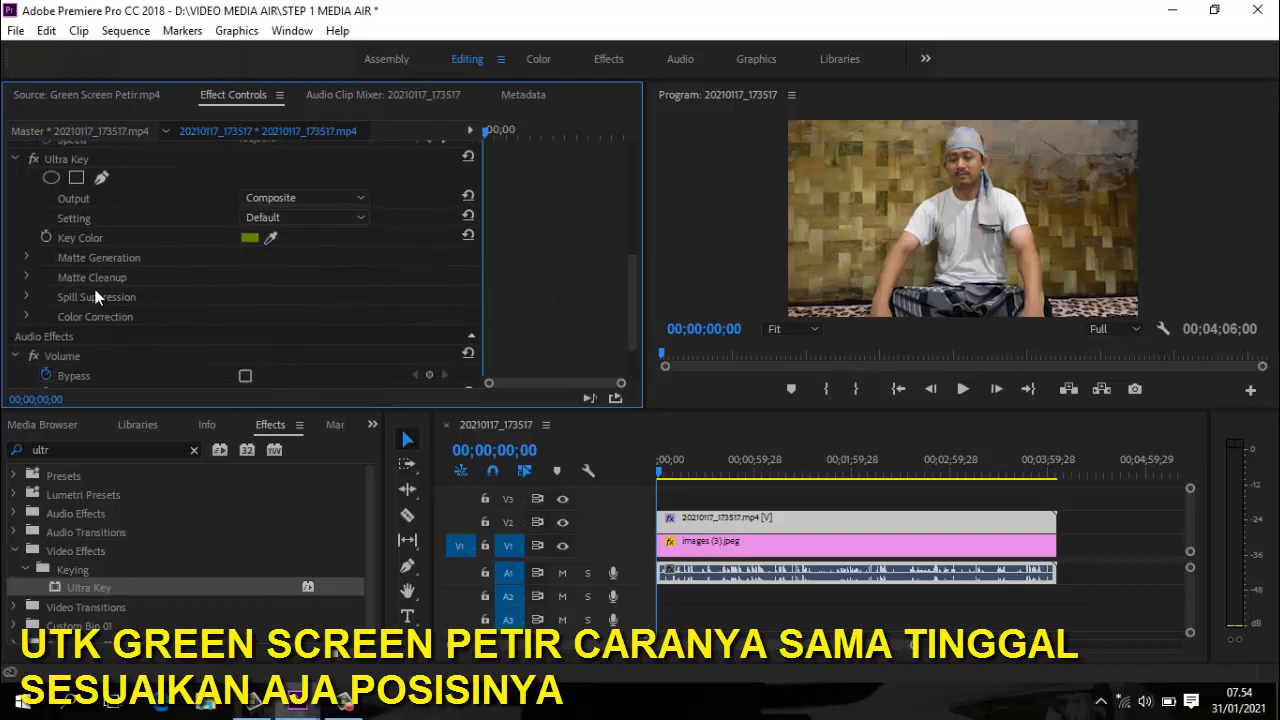
click(27, 257)
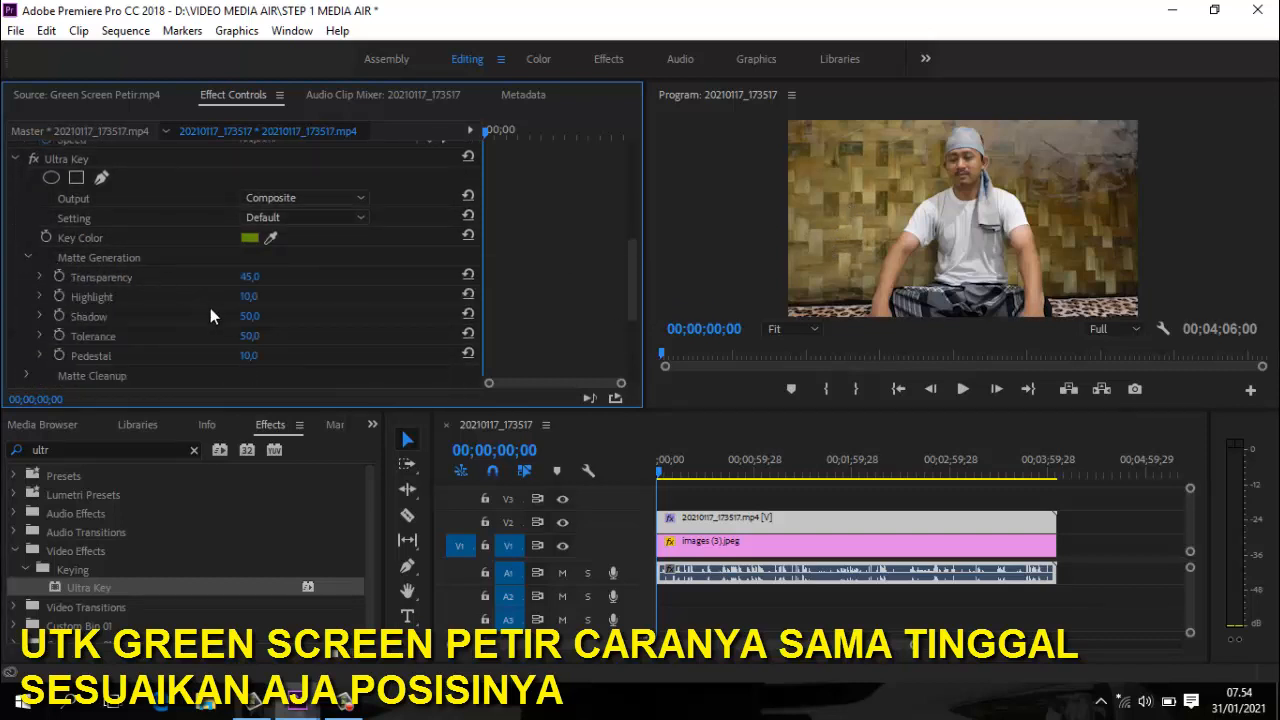
drag(249, 296, 194, 296)
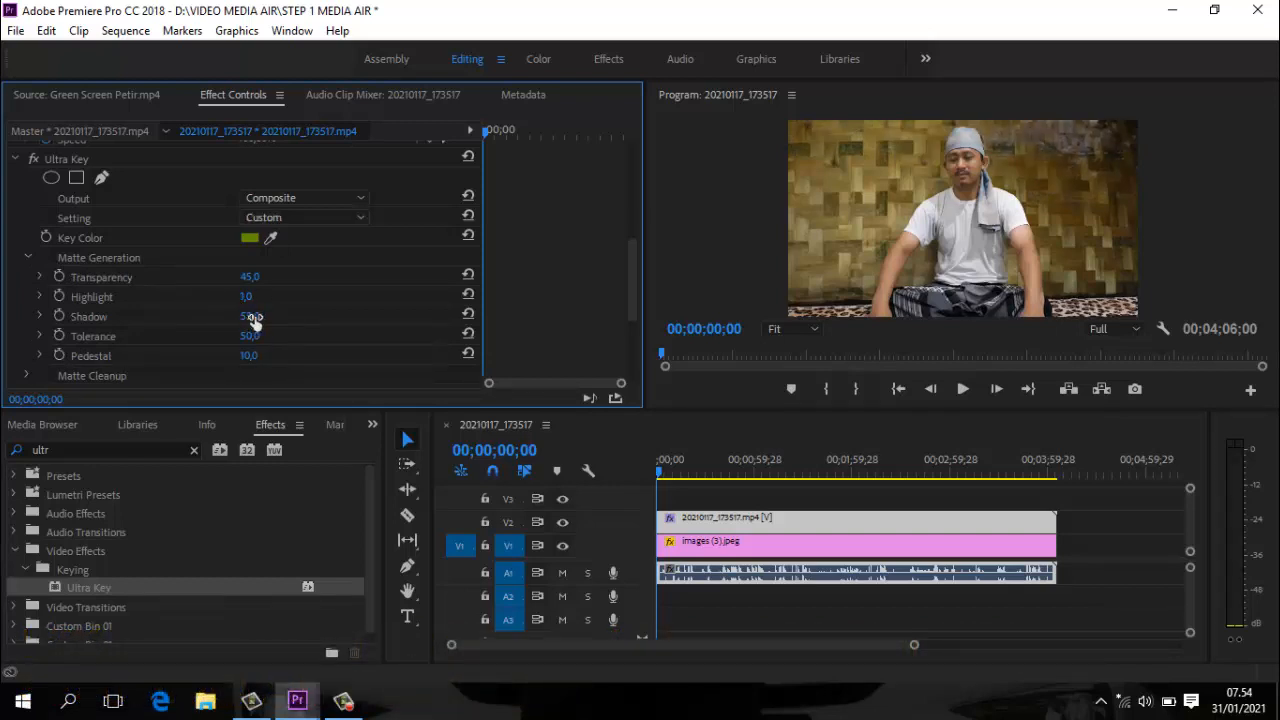
drag(255, 318, 277, 358)
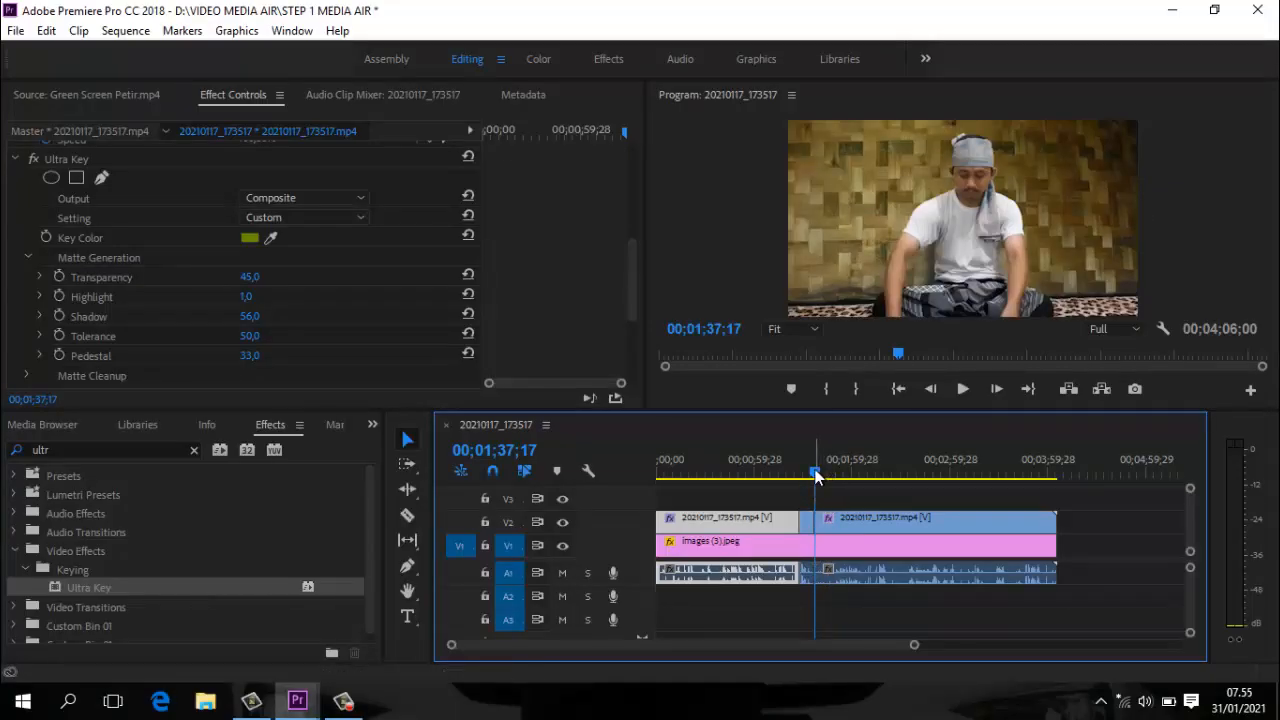
- Enable Position and Scale keyframing on the short middle segment of the video on V2
drag(816, 477, 800, 485)
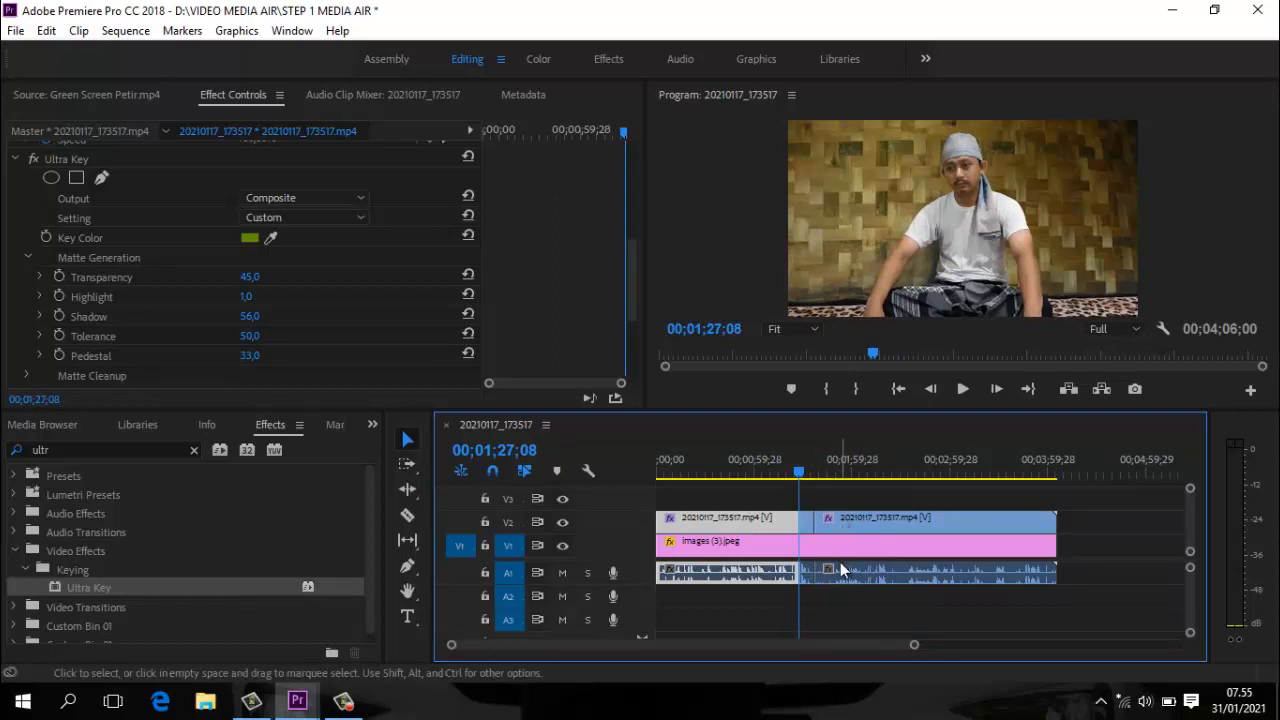
click(810, 526)
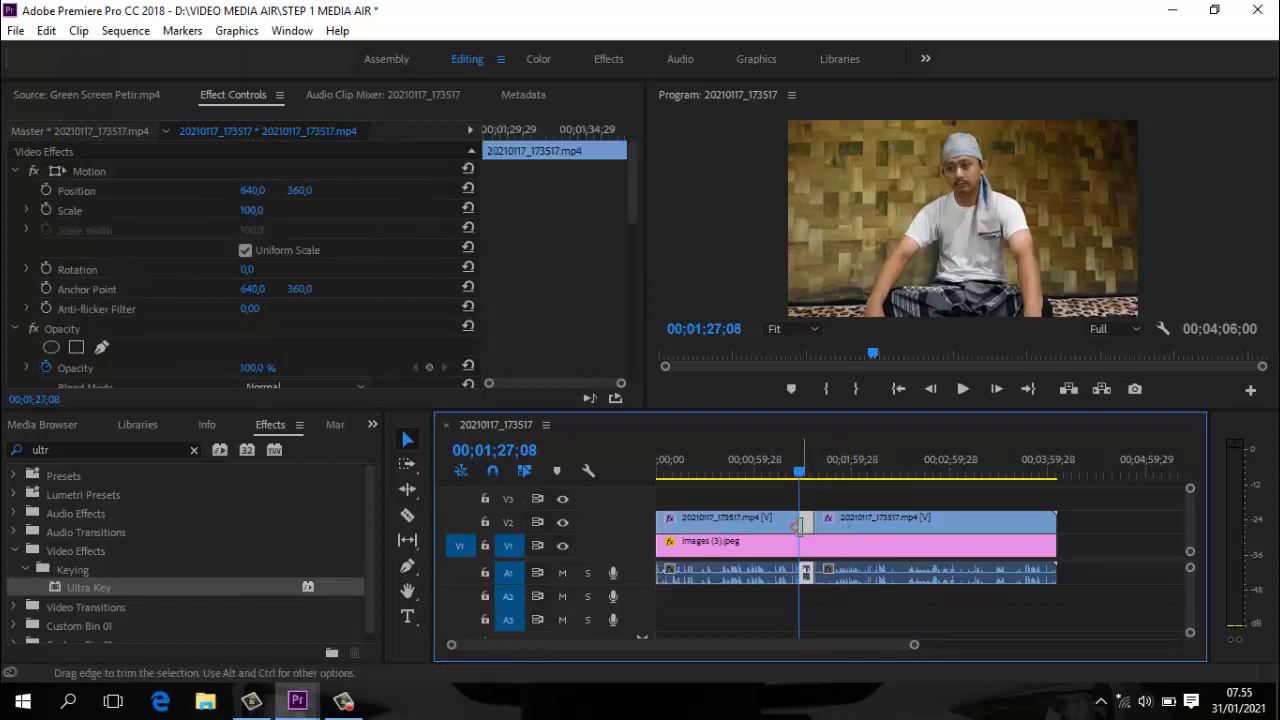
click(46, 190)
click(46, 210)
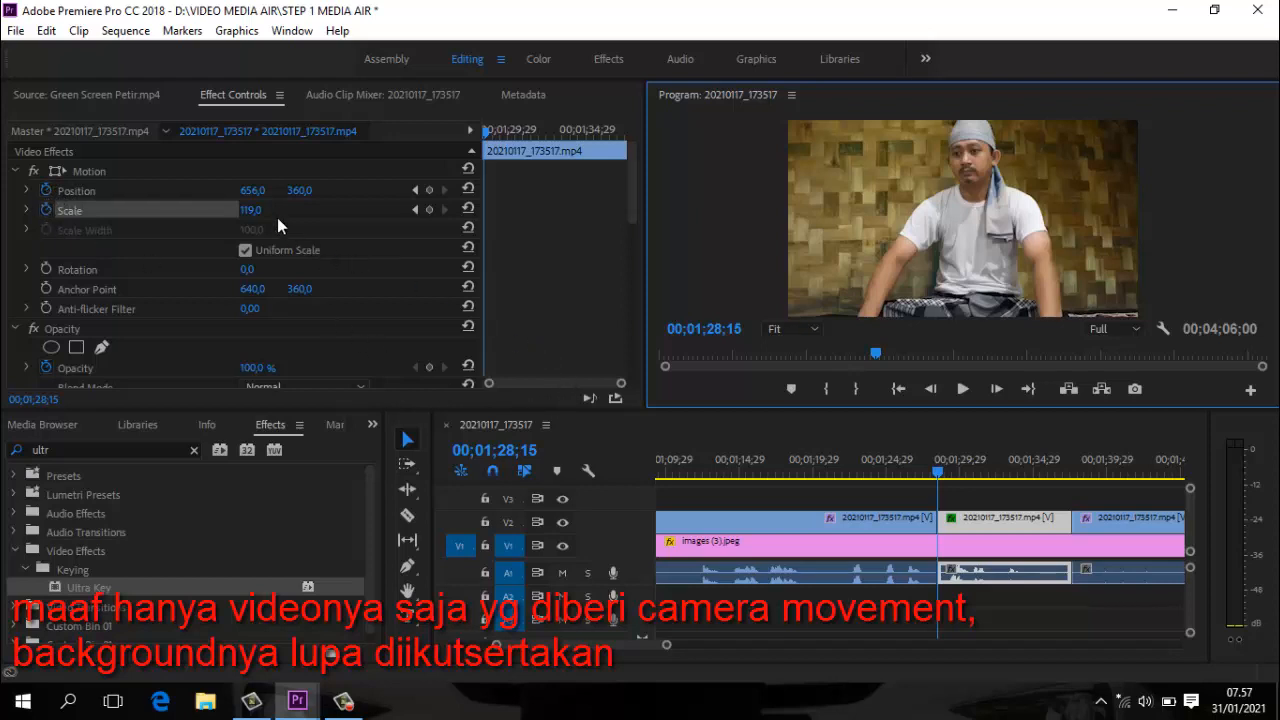
- Set the segment's opening keyframes at 00;01;28;15 to Scale 294 and Position -264, 970
drag(247, 211, 426, 209)
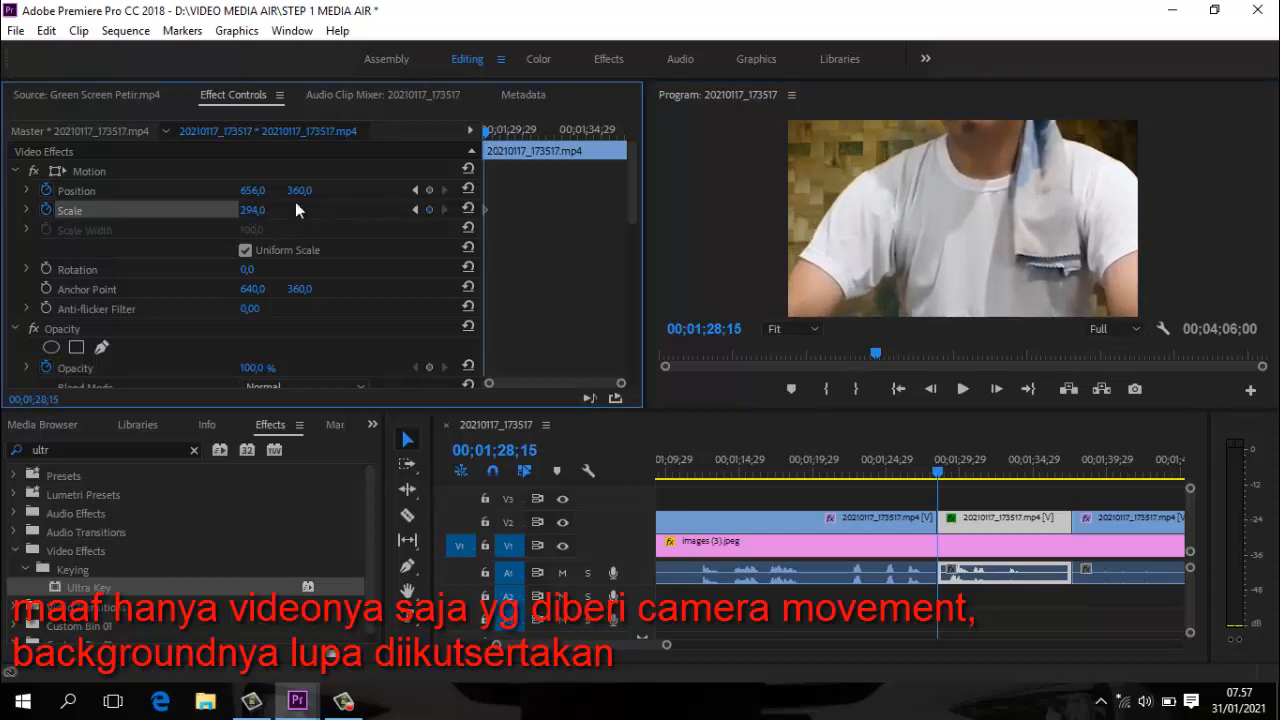
drag(305, 190, 912, 265)
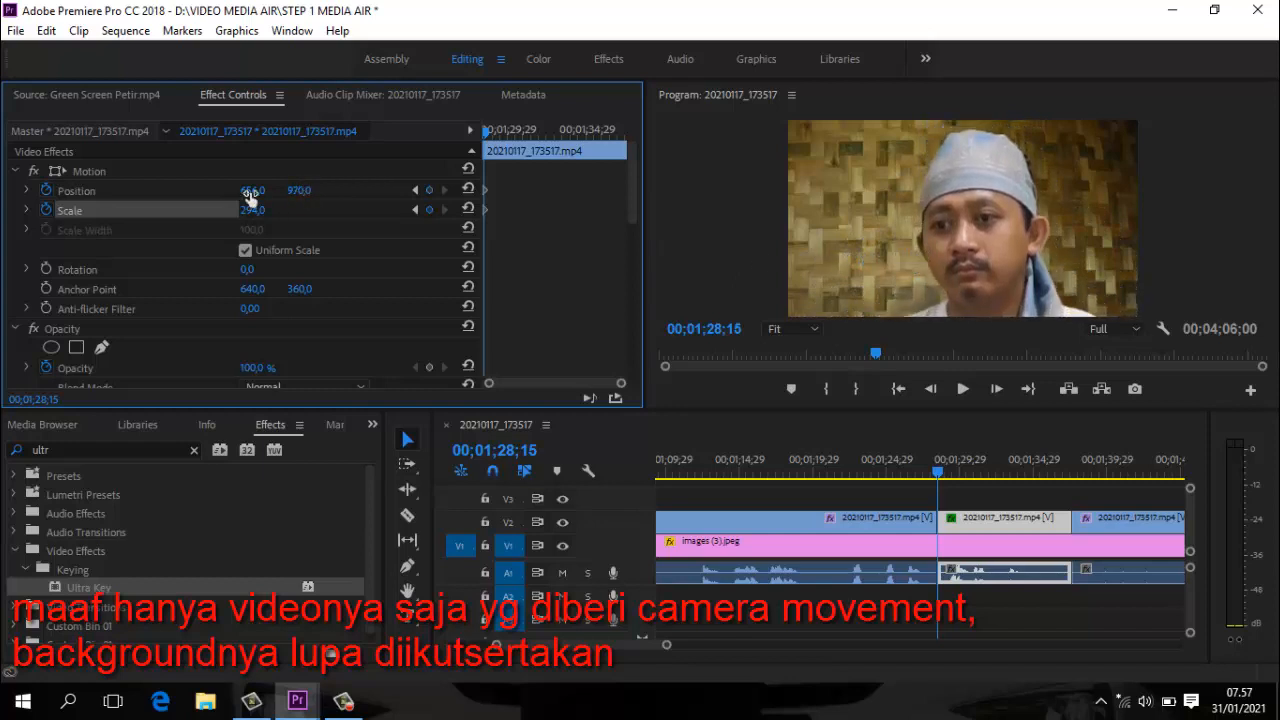
drag(250, 195, 108, 189)
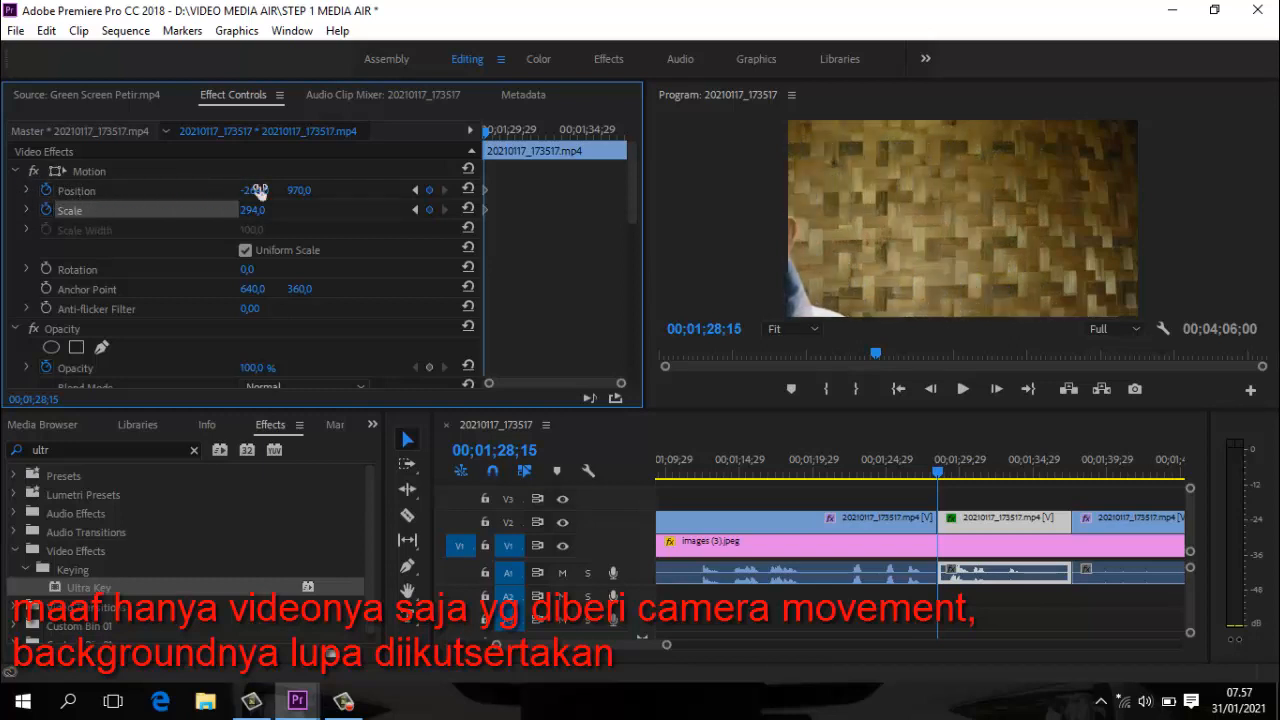
- Add Position and Scale keyframes at 00;01;33;02 and set the Position there to 859, 795
drag(938, 478, 1005, 474)
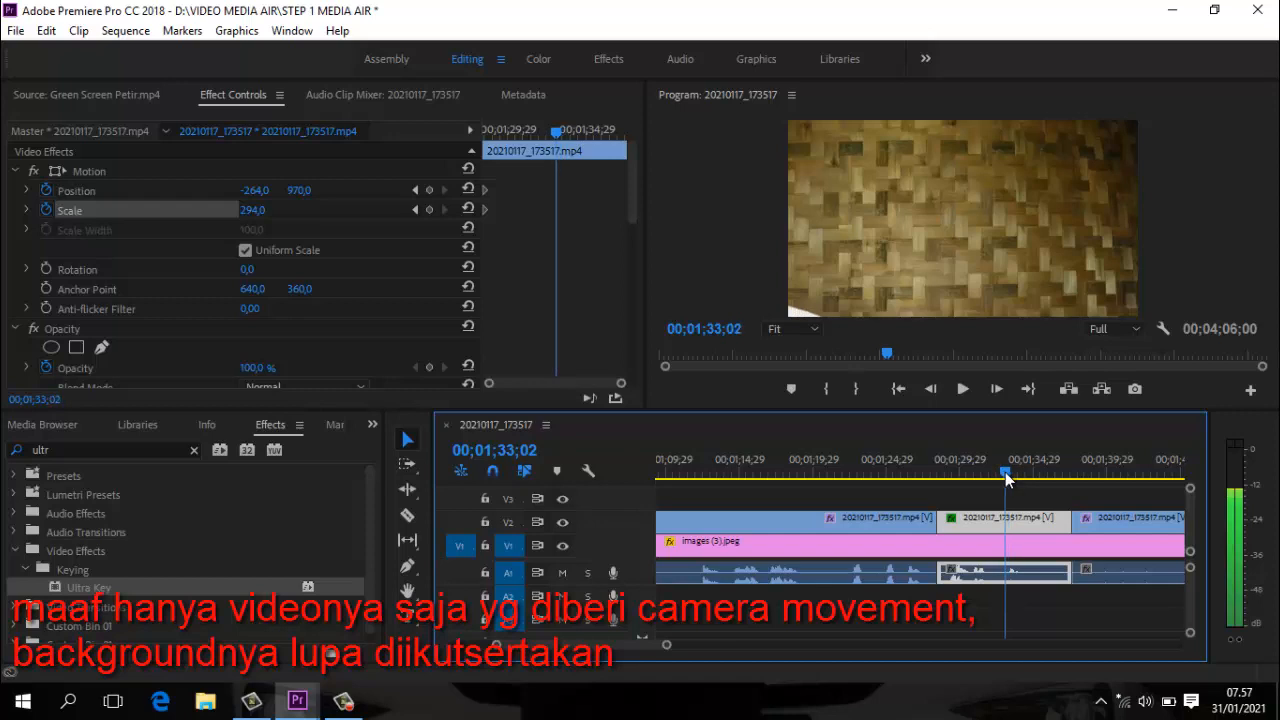
click(427, 188)
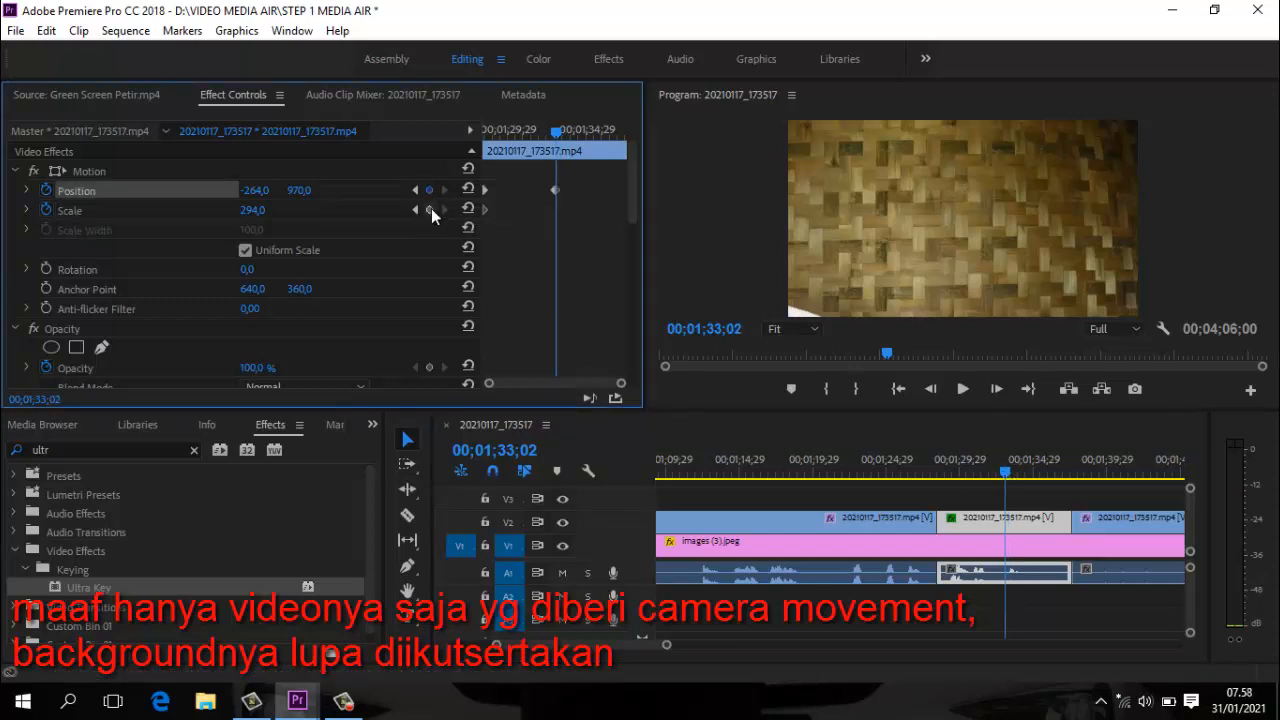
click(430, 209)
drag(278, 197, 1249, 354)
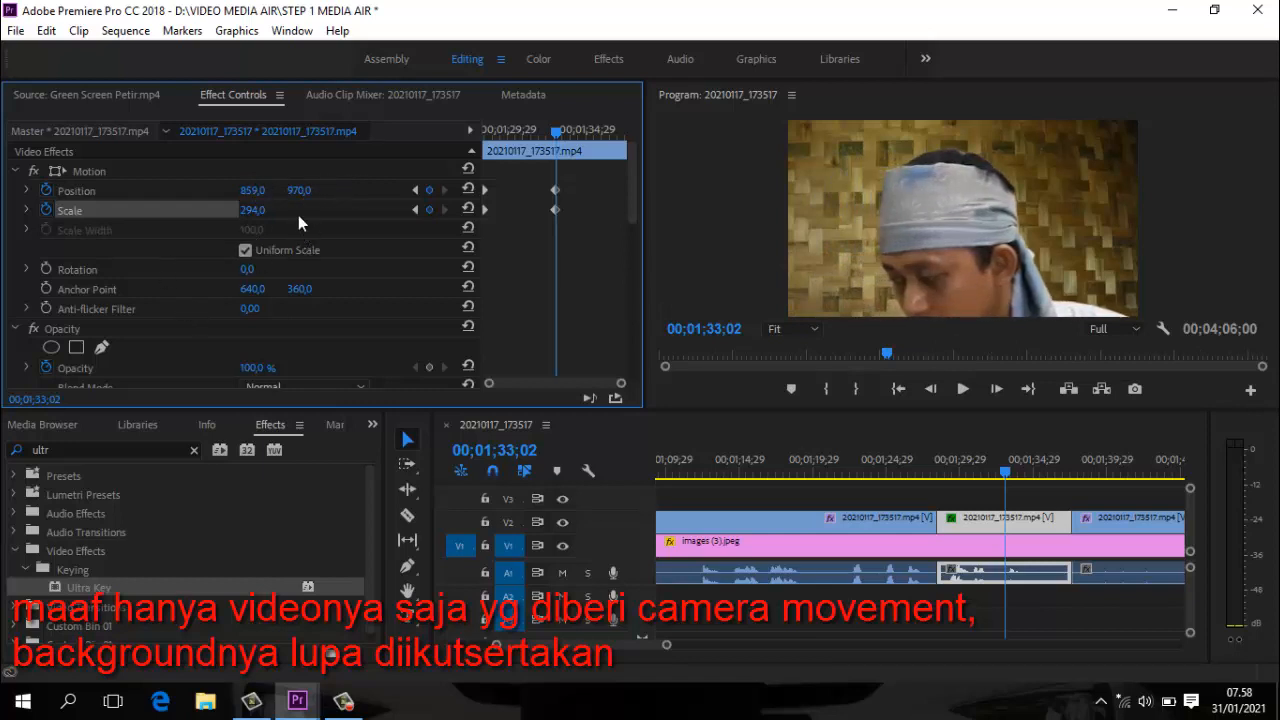
mouse_move(283, 198)
mouse_down()
mouse_move(133, 204)
mouse_move(305, 192)
mouse_up()
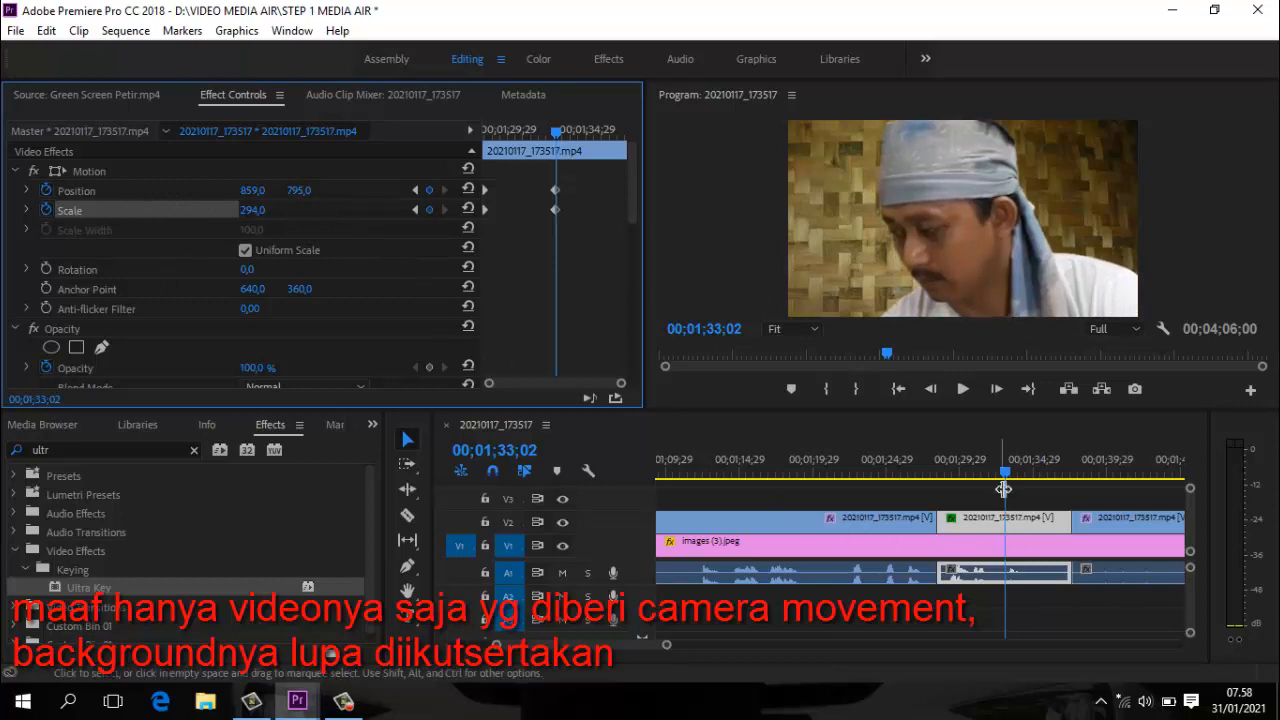
- Keyframe the segment's end at 00;01;37;15 with Scale 100 and Position 618, 374
drag(1005, 478, 1070, 479)
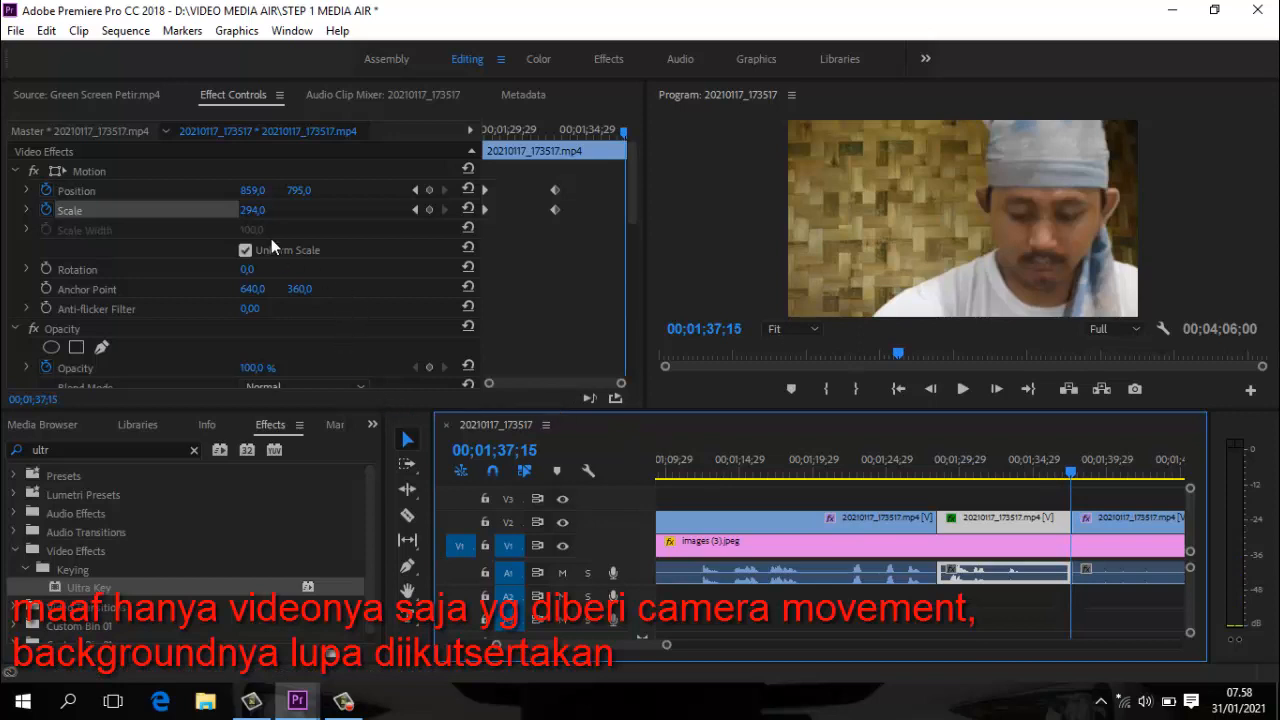
click(256, 210)
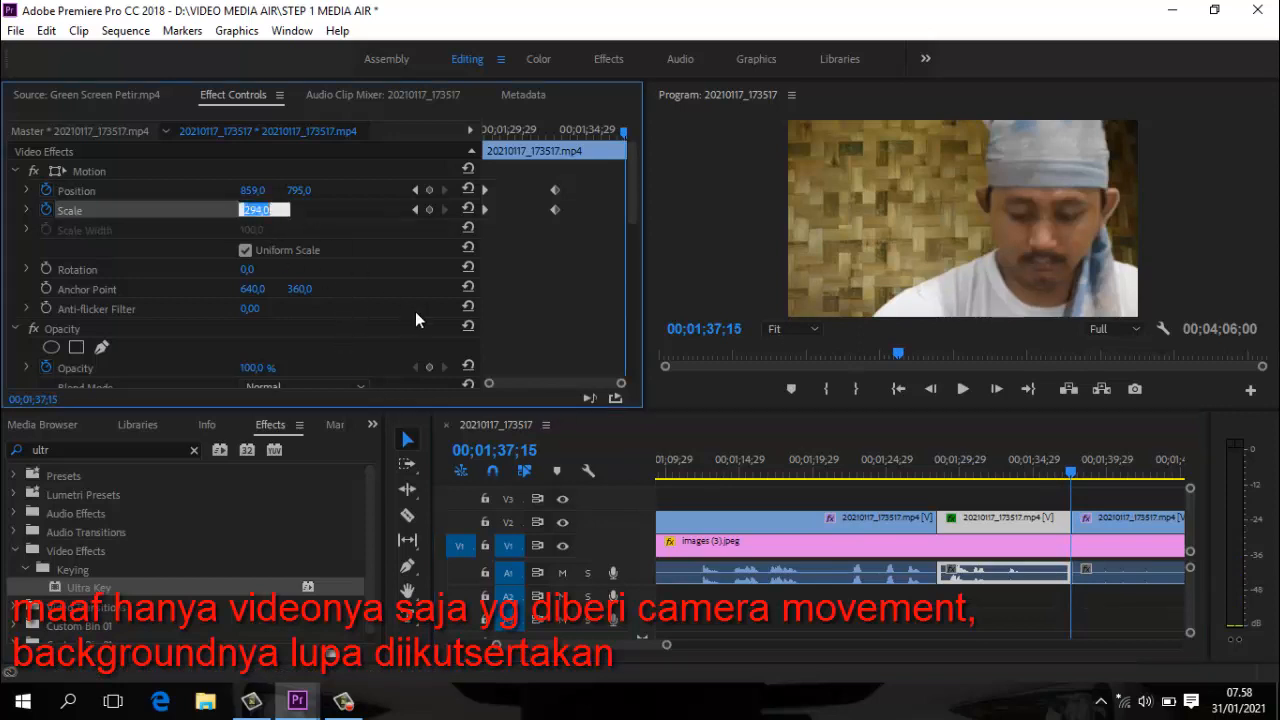
text(100)
key(Return)
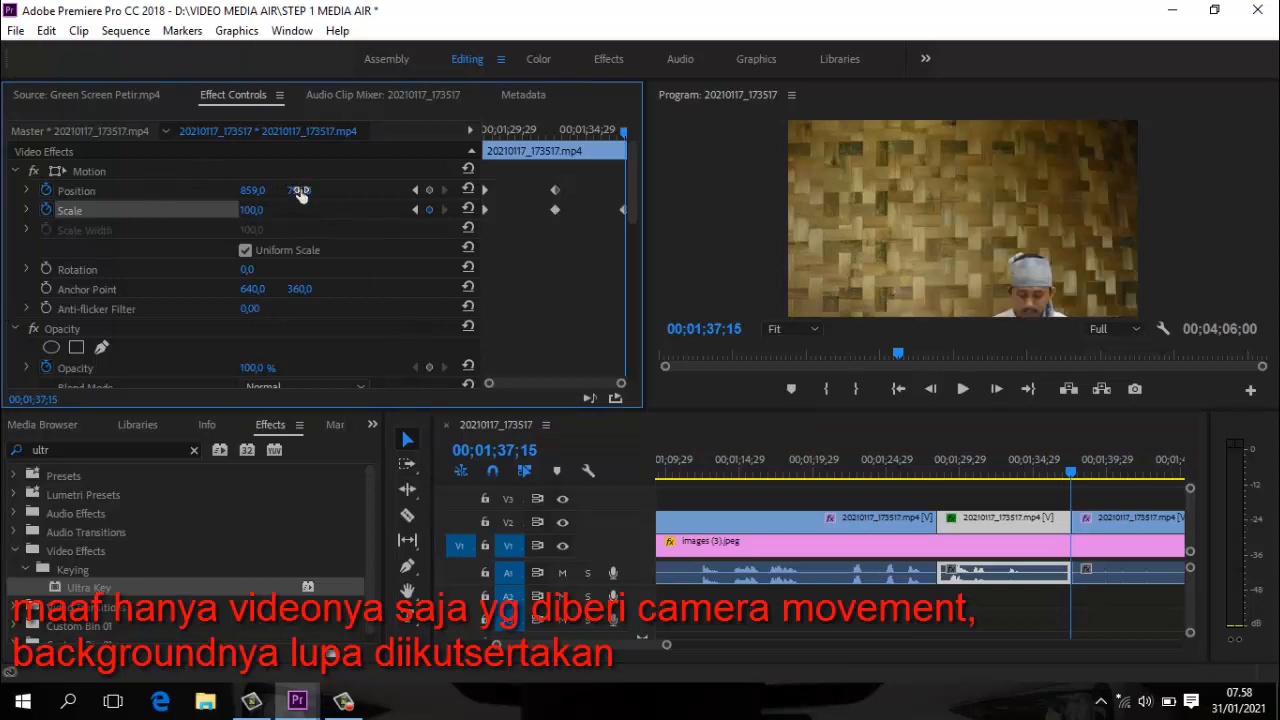
drag(300, 193, 33, 195)
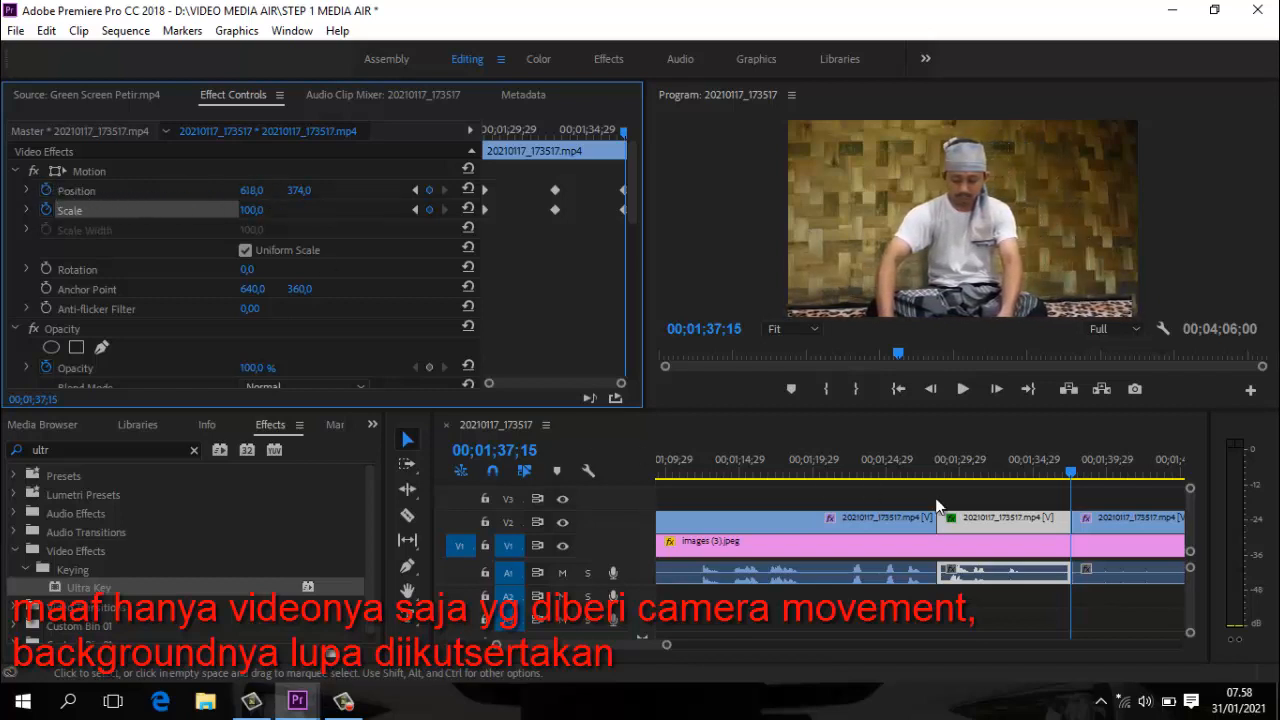
- Play back the keyframed segment from its start to check the camera movement
drag(1070, 474, 937, 478)
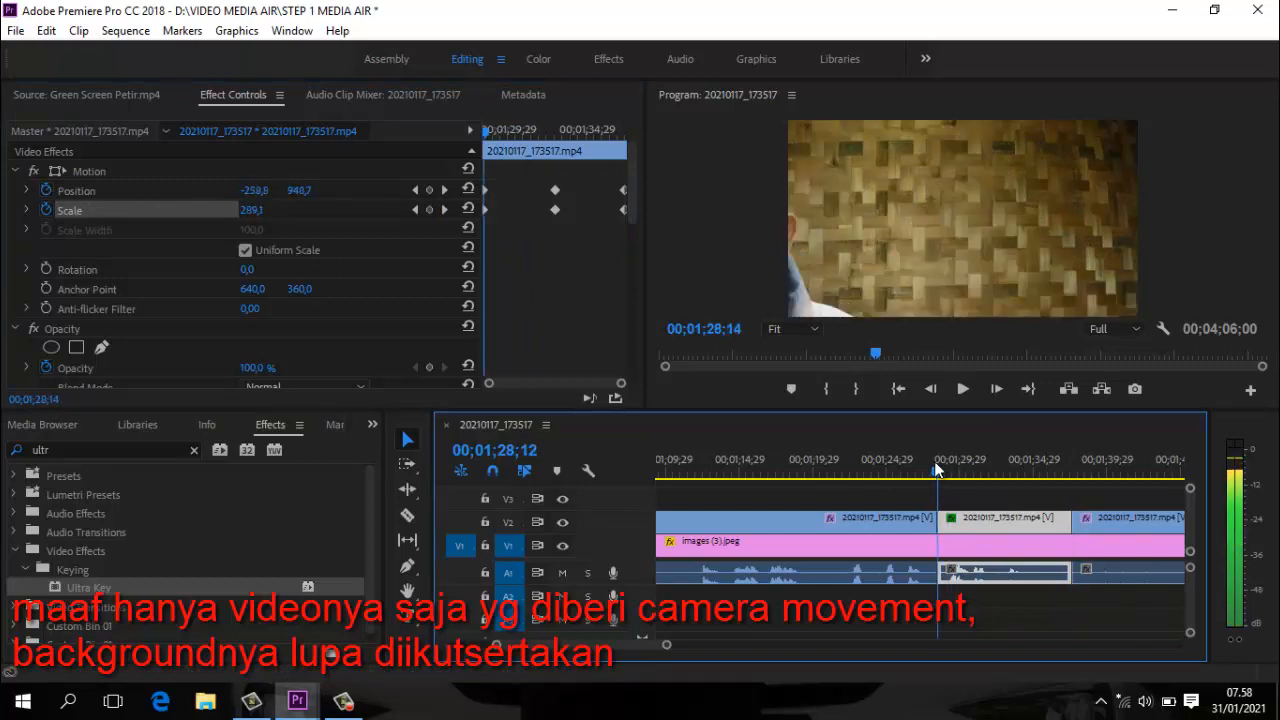
click(962, 390)
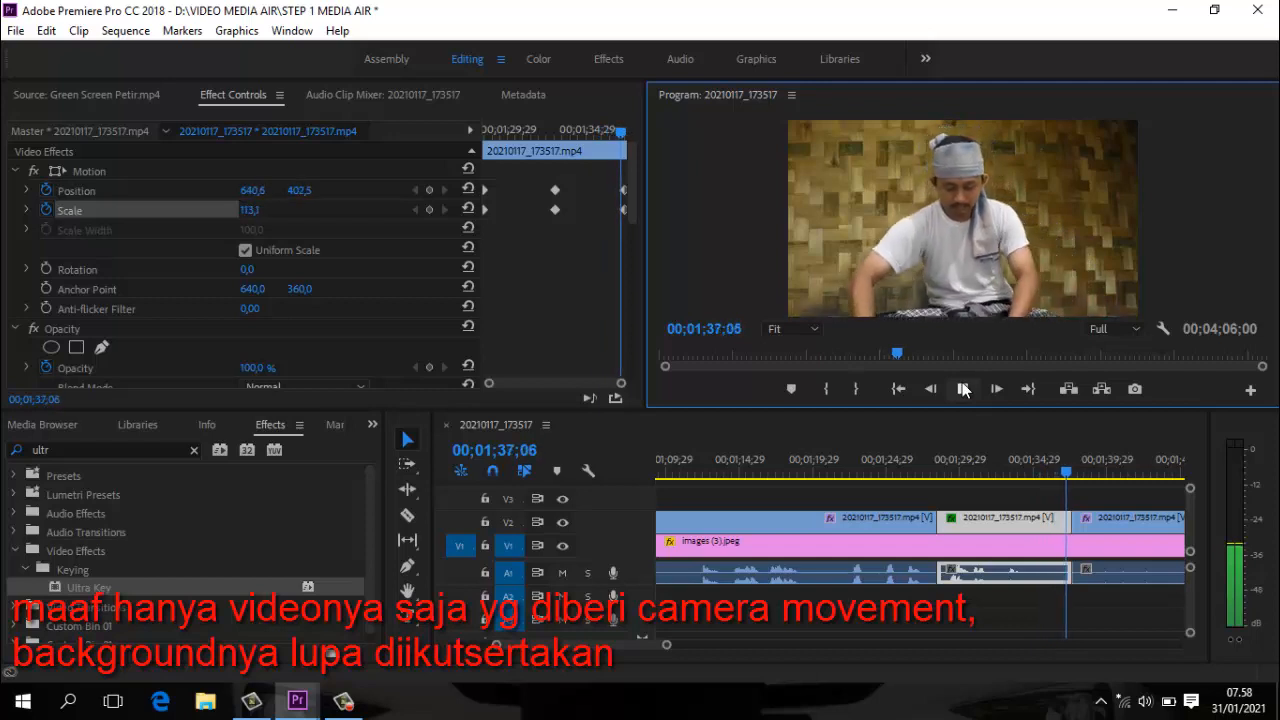
click(963, 389)
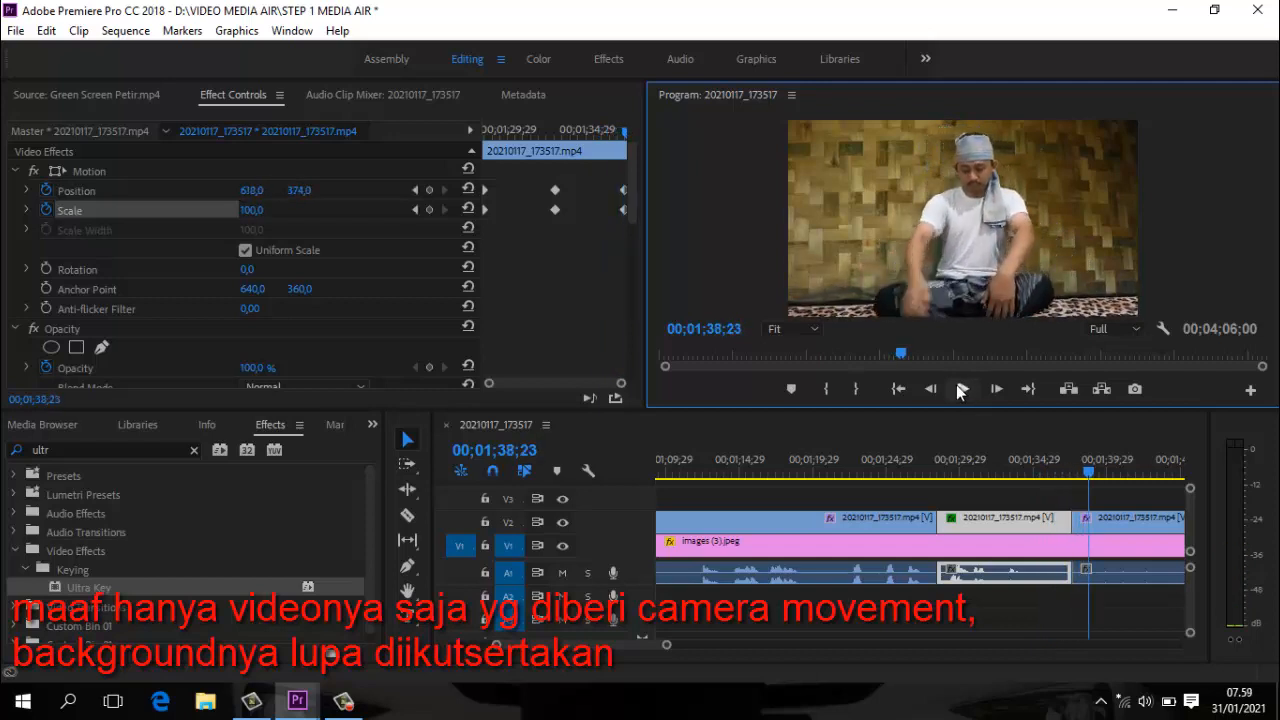